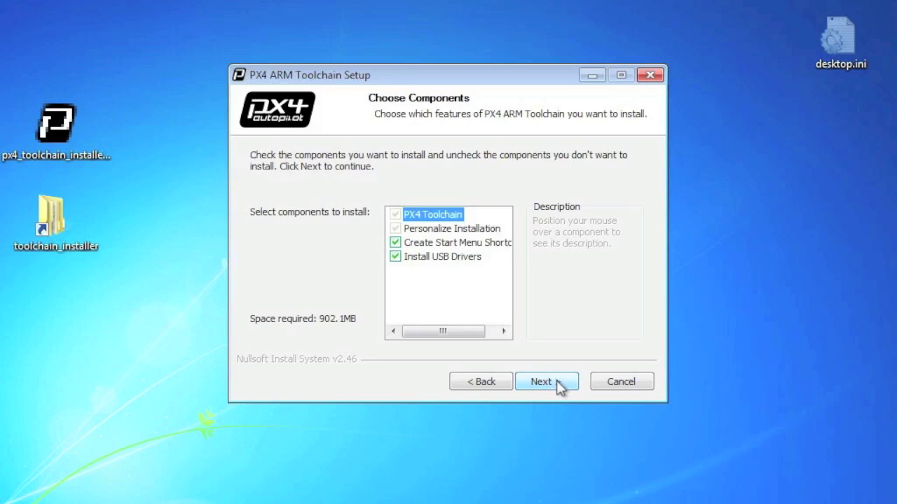
# Step: Install the PX4 ARM Toolchain with the preselected components into C:\px4 and allow the OS_Detect driver program to make changes
pyautogui.click(557, 383)
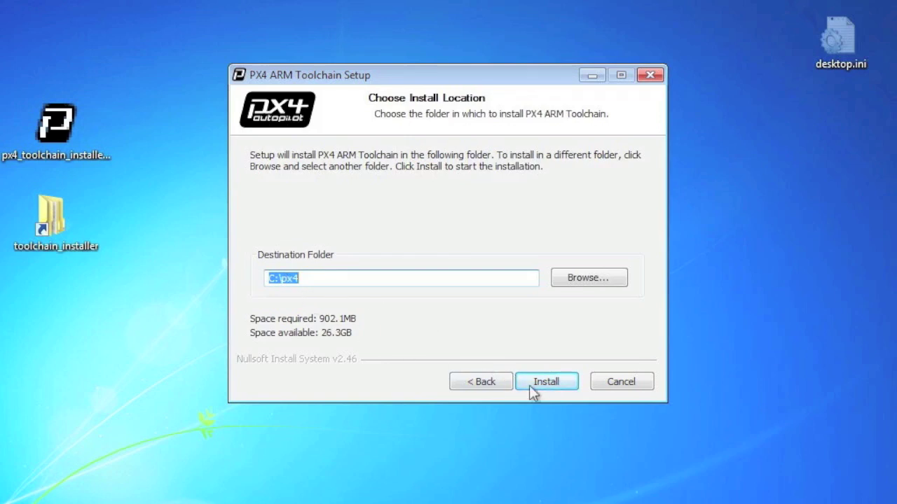
pyautogui.click(562, 387)
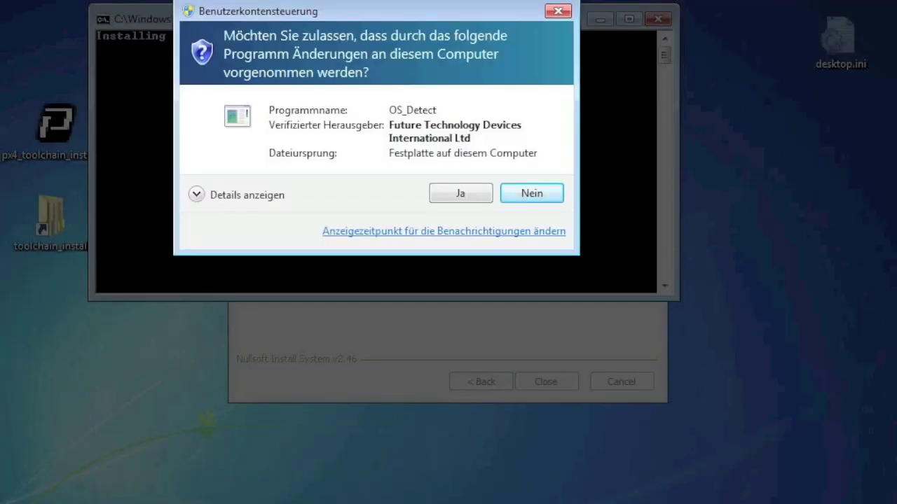
pyautogui.click(462, 194)
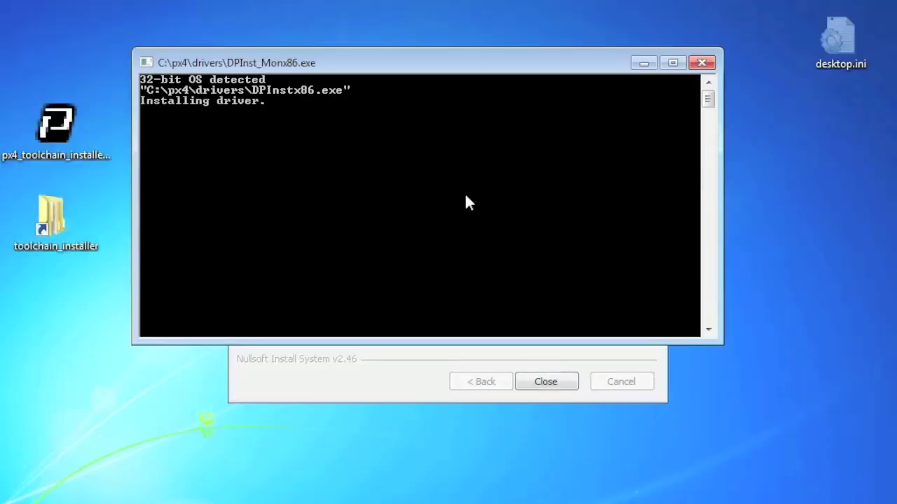
# Step: Install the unverified driver software anyway at each security prompt and close the completed toolchain setup
pyautogui.click(401, 265)
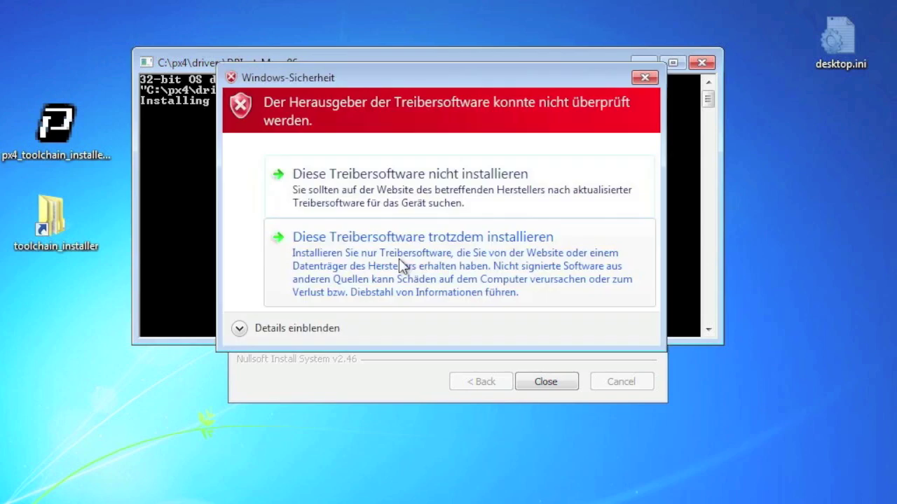
pyautogui.click(399, 259)
pyautogui.click(375, 260)
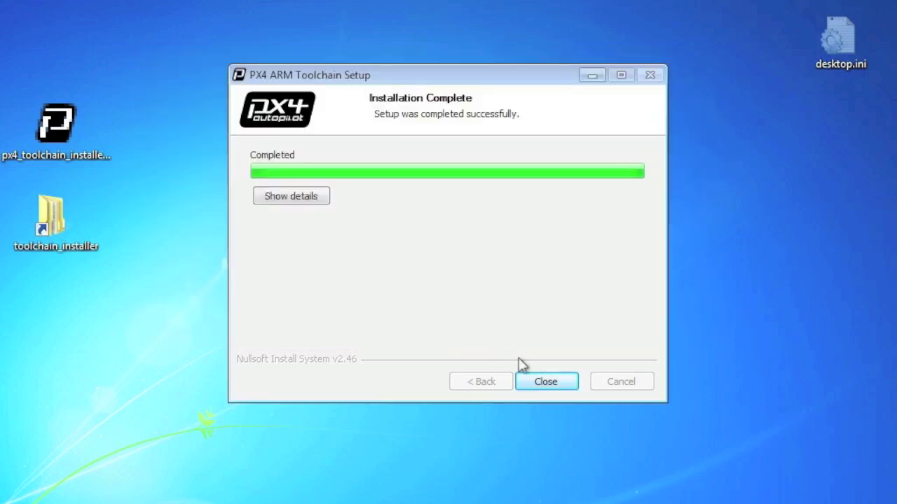
pyautogui.click(543, 385)
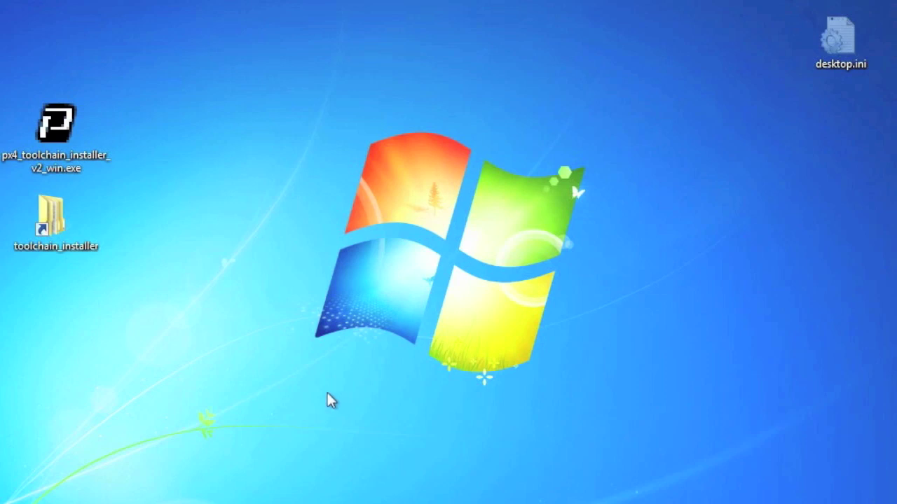
# Step: Run PX4 Software Download from the PX4 Toolchain programs and acknowledge the update script's notice
pyautogui.press('super')
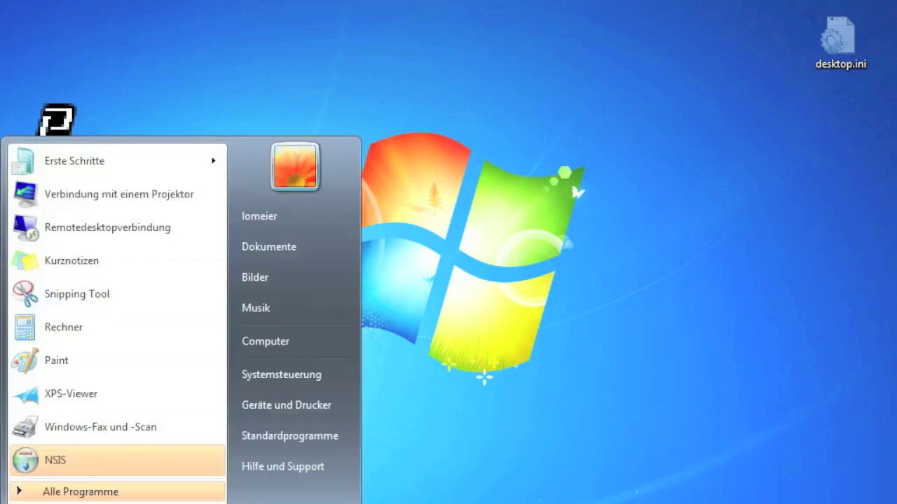
pyautogui.click(61, 492)
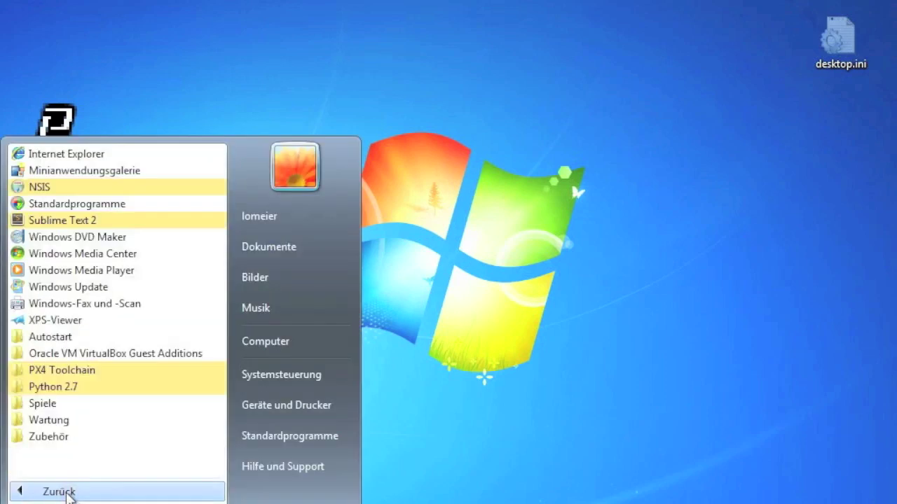
pyautogui.click(60, 371)
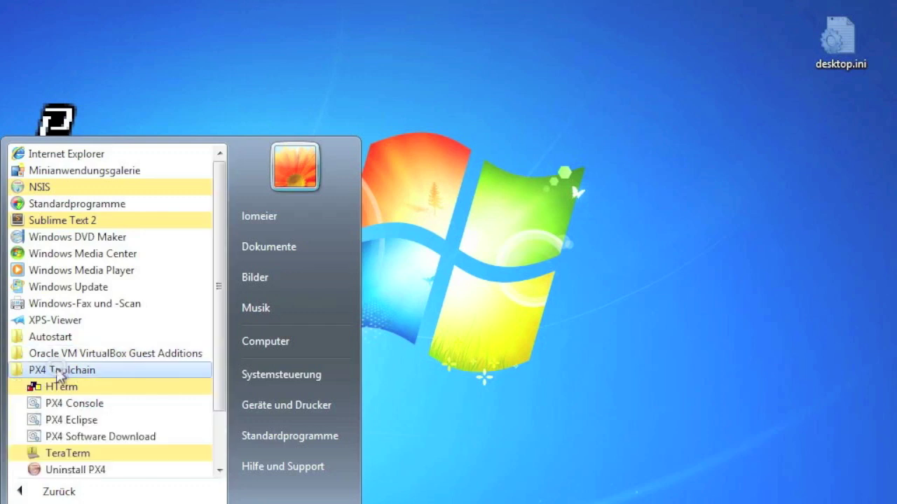
pyautogui.click(72, 437)
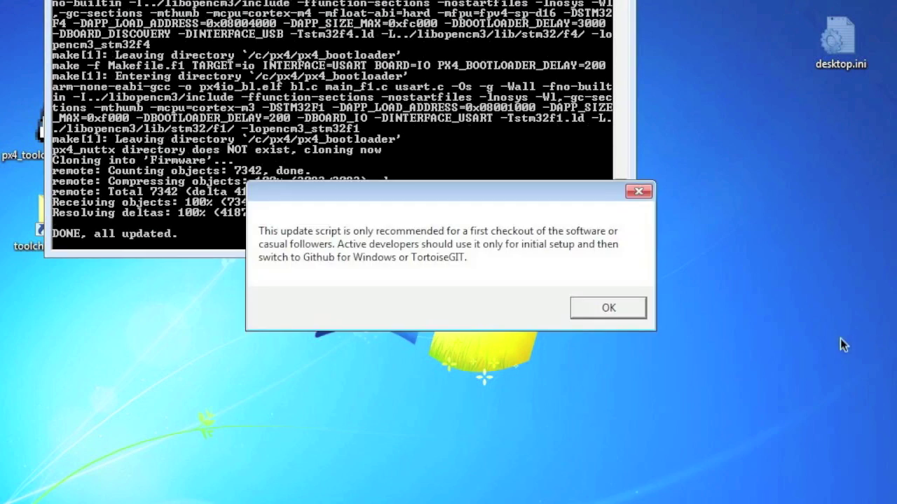
pyautogui.click(592, 308)
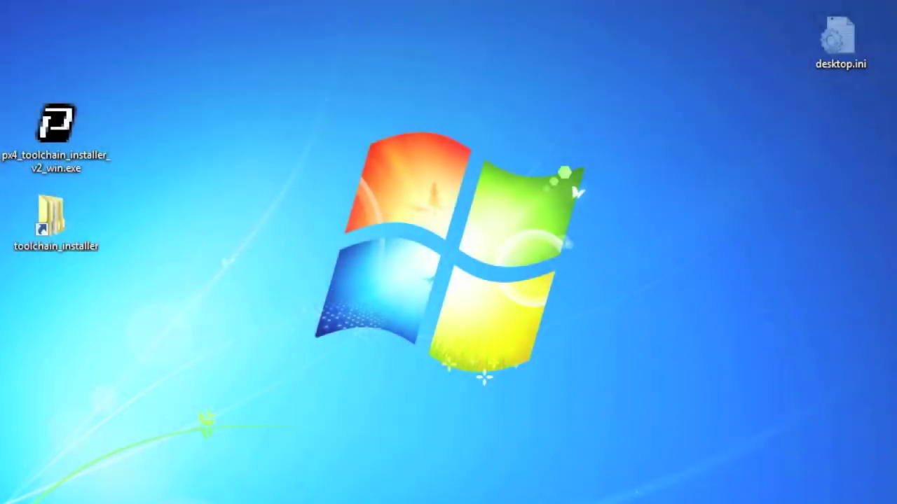
# Step: Examine the downloaded source folders in C:\px4, including the Firmware folder
pyautogui.press('super')
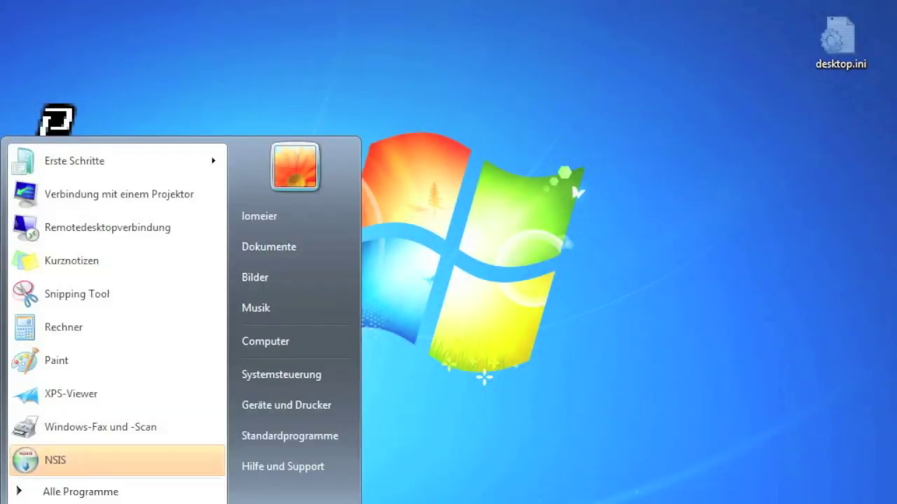
pyautogui.click(262, 341)
pyautogui.doubleClick(372, 166)
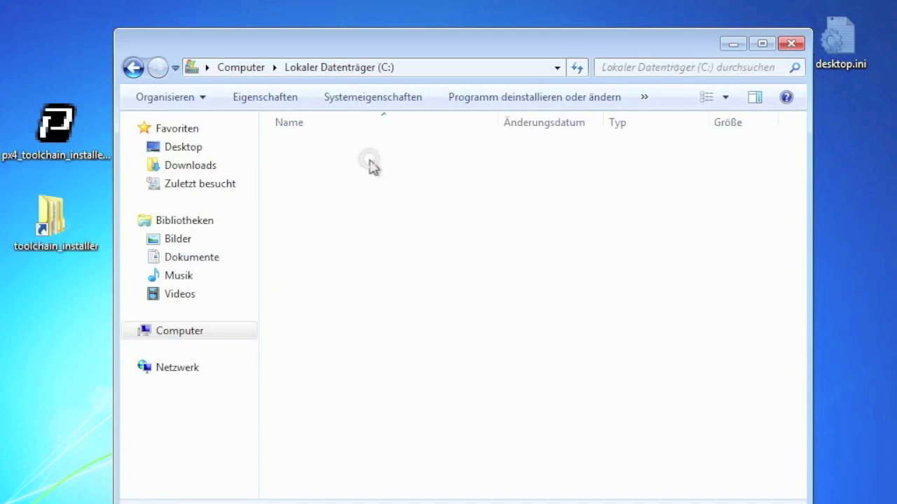
pyautogui.doubleClick(300, 295)
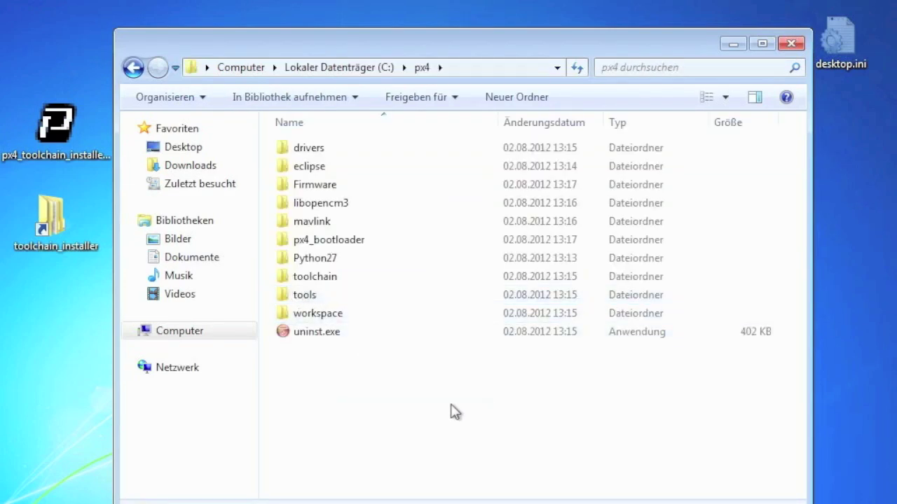
pyautogui.click(328, 187)
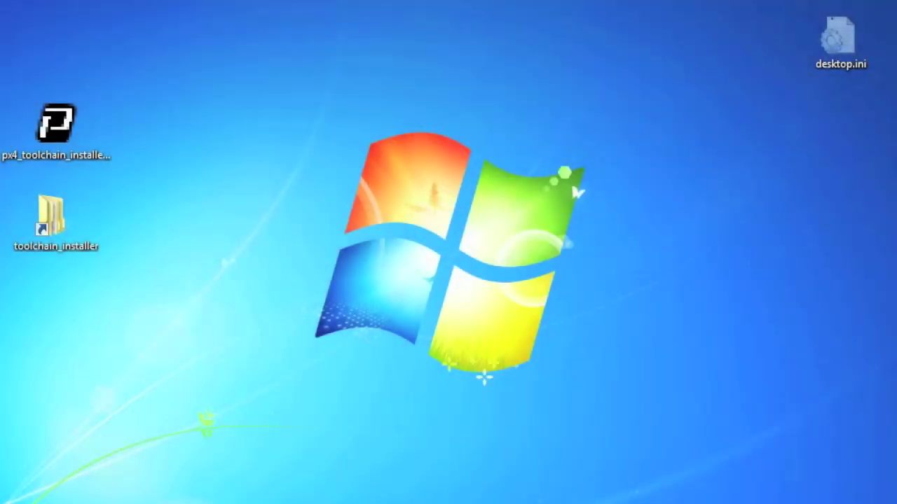
# Step: Launch the PX4 Console from the PX4 Toolchain programs
pyautogui.press('super')
pyautogui.click(84, 491)
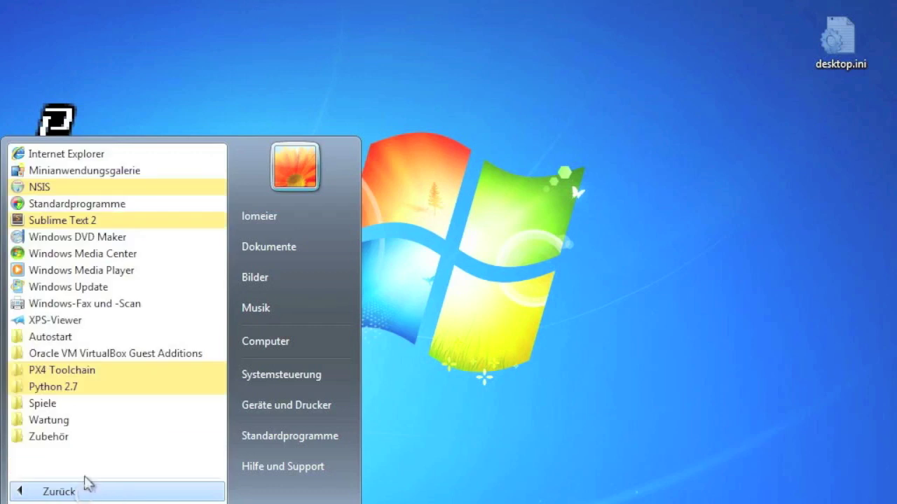
pyautogui.click(85, 371)
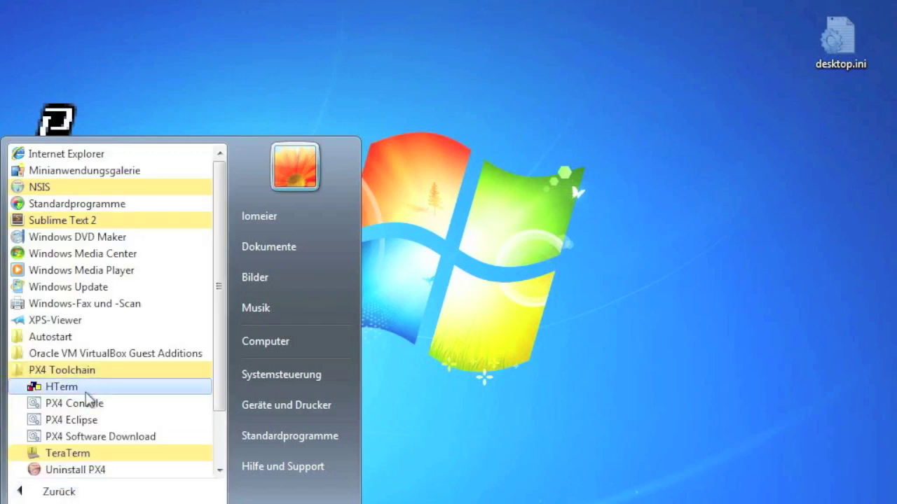
pyautogui.click(85, 404)
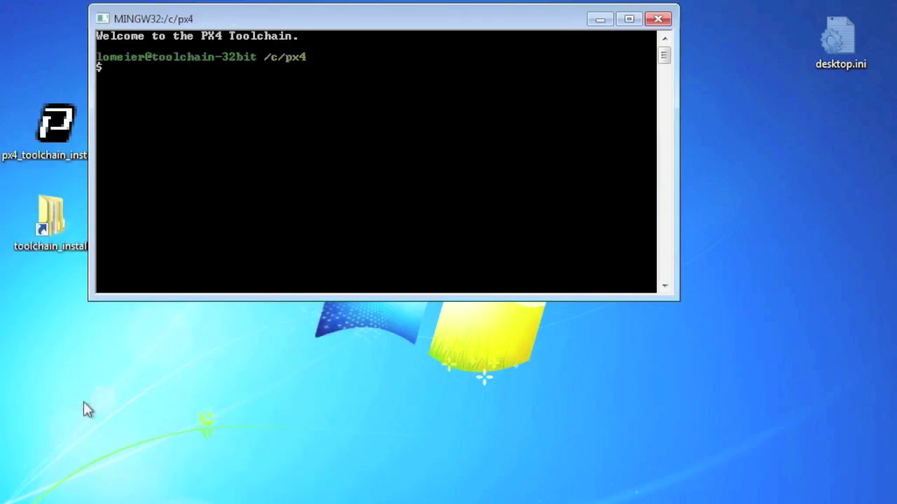
# Step: Change to the Firmware directory in the console and build the firmware with make
pyautogui.write('cd Firmware')
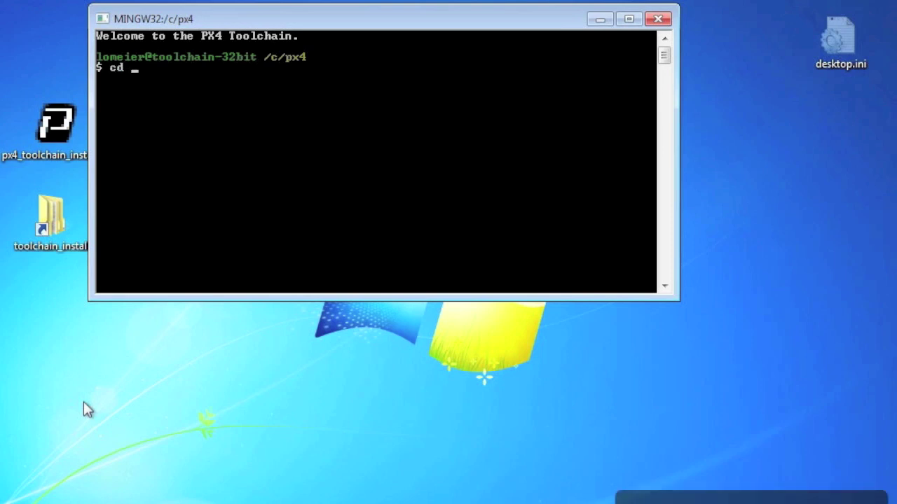
pyautogui.press('Return')
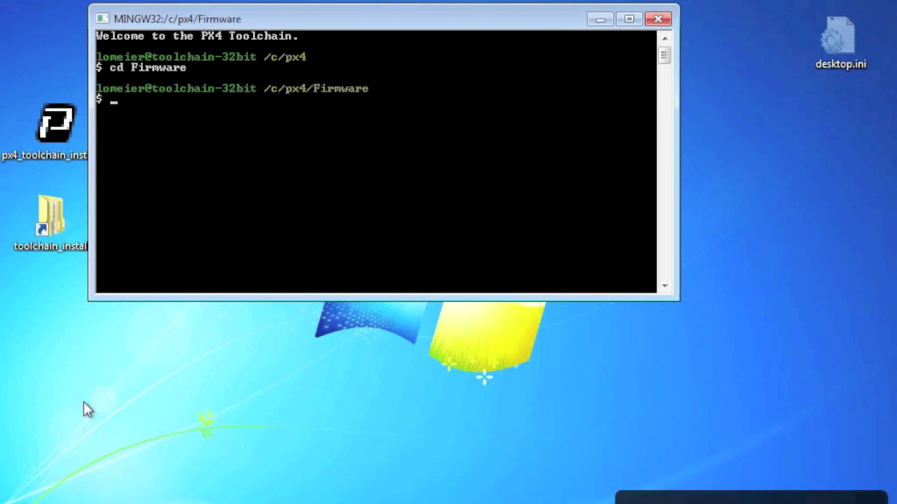
pyautogui.write('make')
pyautogui.press('Return')
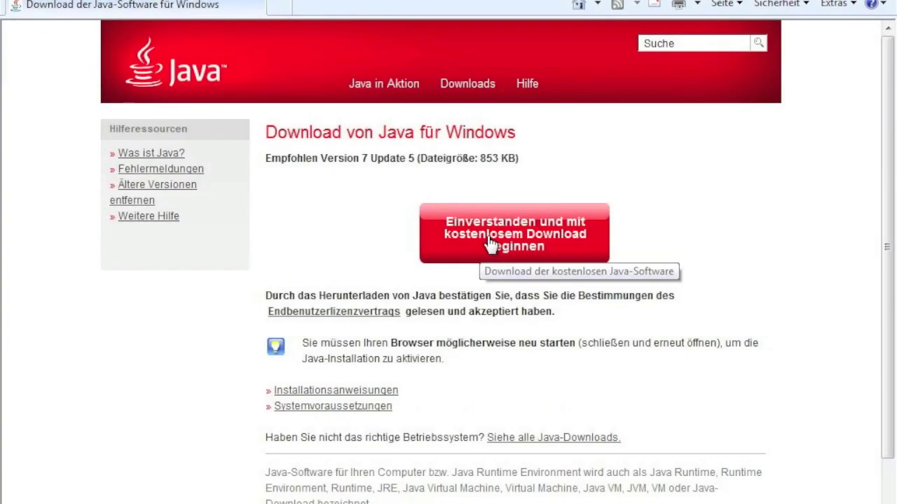
# Step: Download Java for Windows from the Java website, allow its installer to make changes, and start the installation
pyautogui.click(490, 243)
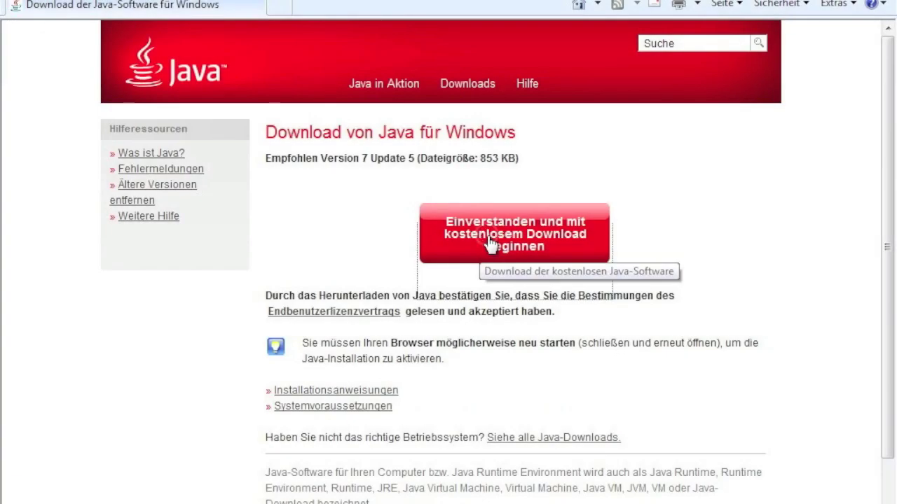
pyautogui.click(491, 250)
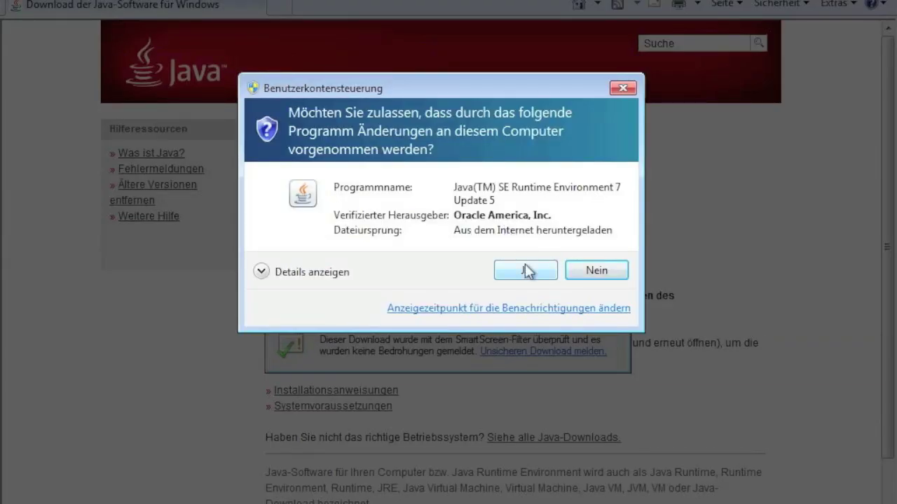
pyautogui.click(525, 264)
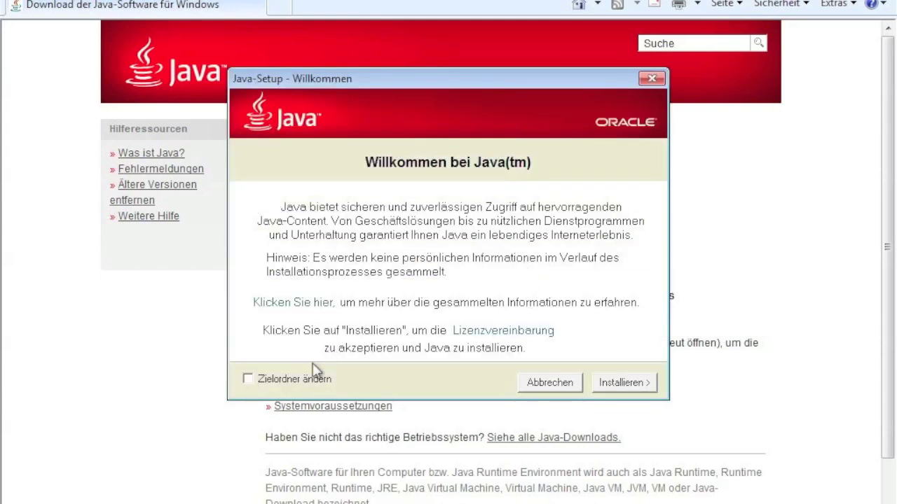
pyautogui.click(610, 382)
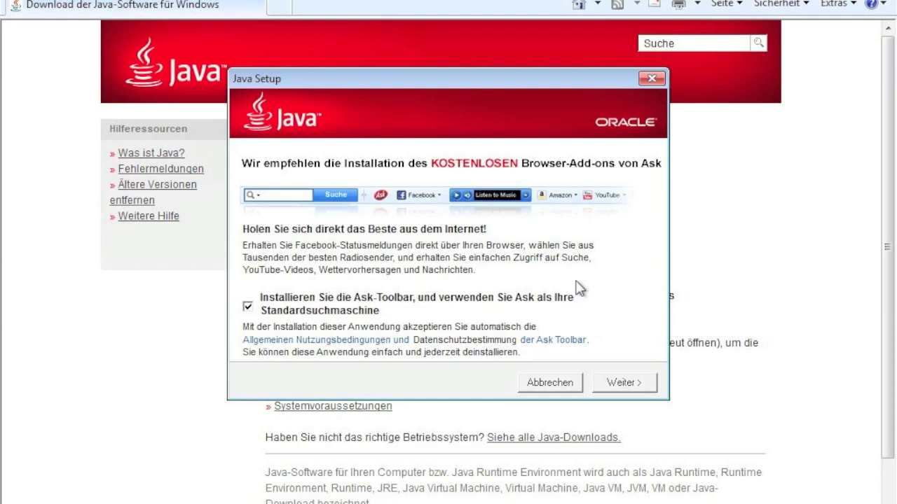
# Step: Decline the Ask toolbar, continue the Java installation, and close the finished setup
pyautogui.click(247, 308)
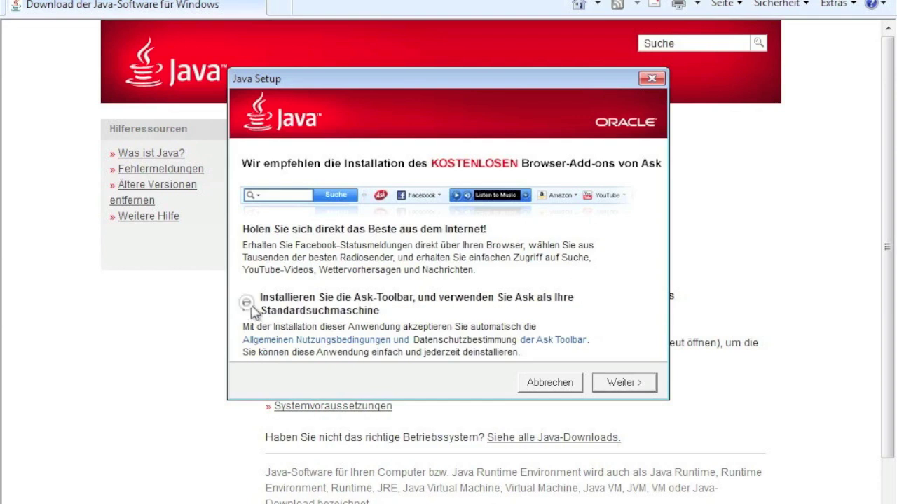
pyautogui.click(621, 382)
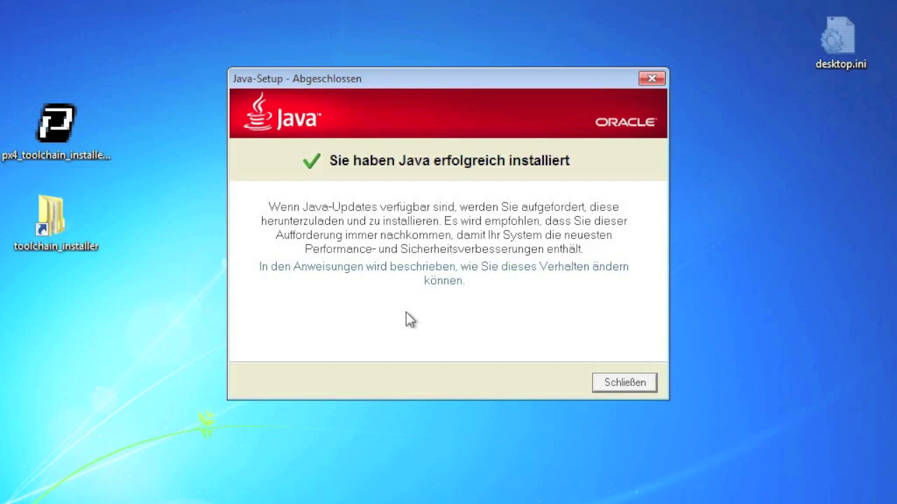
pyautogui.click(629, 385)
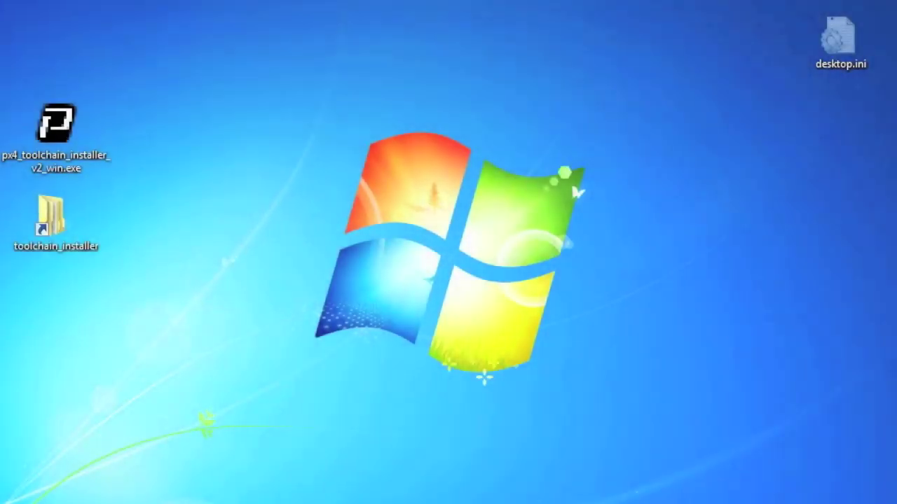
# Step: Launch PX4 Eclipse with the workspace C:\px4\workspace and go to the workbench
pyautogui.press('super')
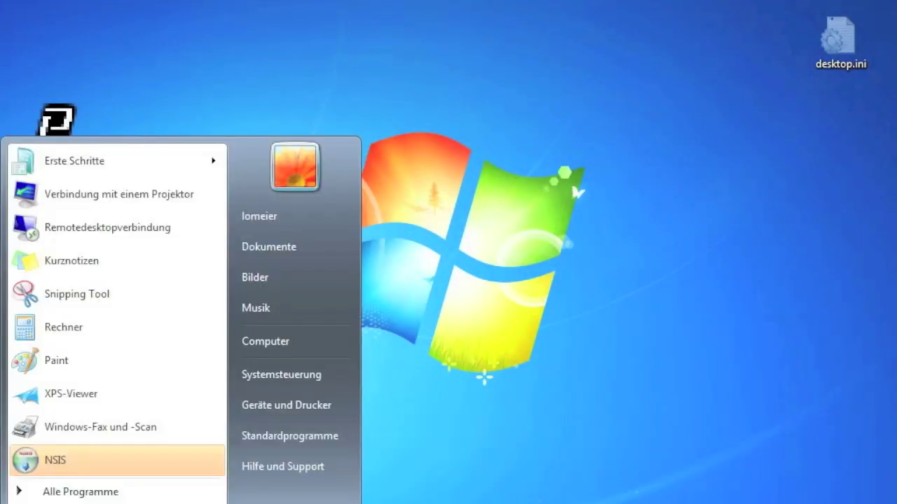
pyautogui.click(79, 491)
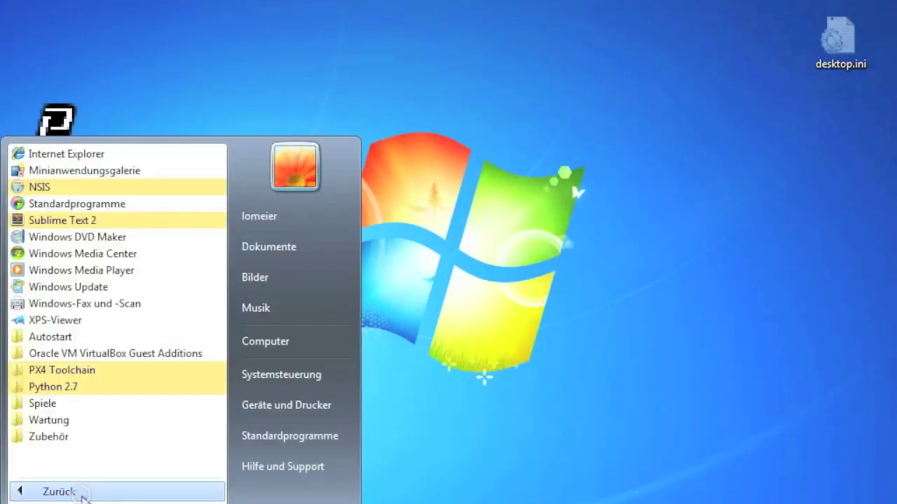
pyautogui.click(116, 371)
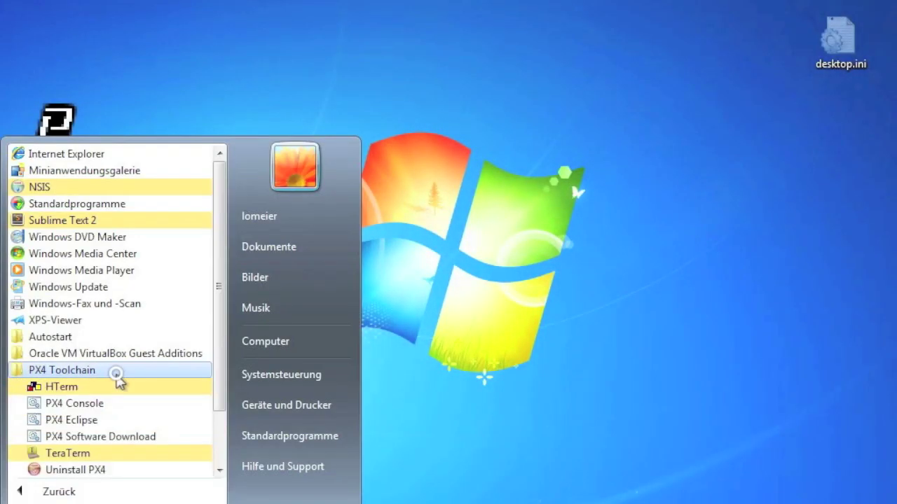
pyautogui.click(83, 422)
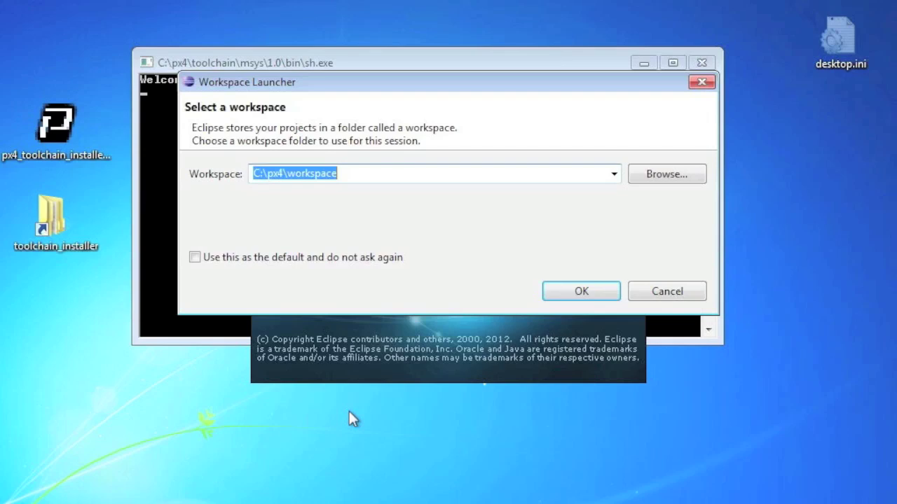
pyautogui.click(575, 290)
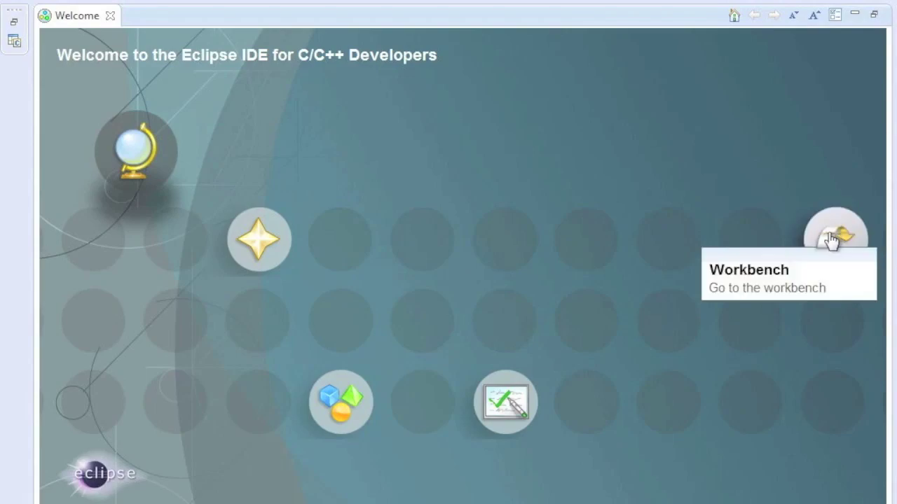
pyautogui.click(831, 239)
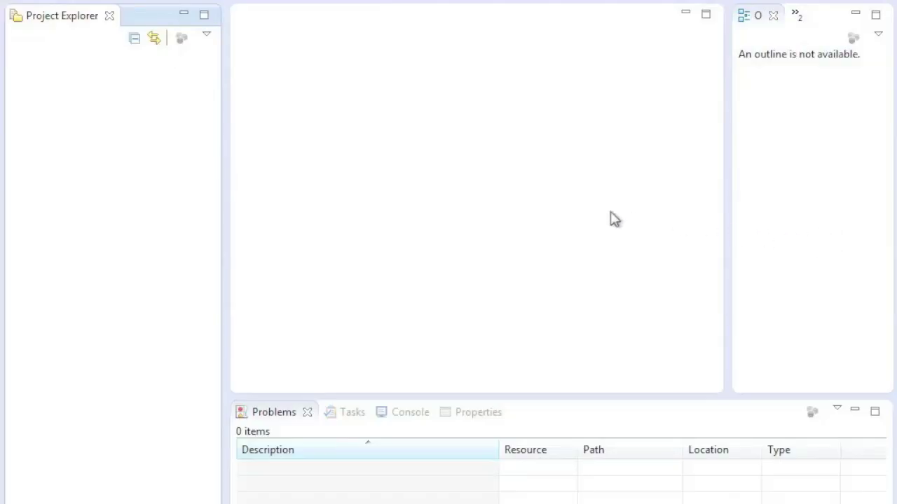
# Step: Start an import into the workspace using Existing Code as Makefile Project from the C/C++ sources
pyautogui.rightClick(97, 157)
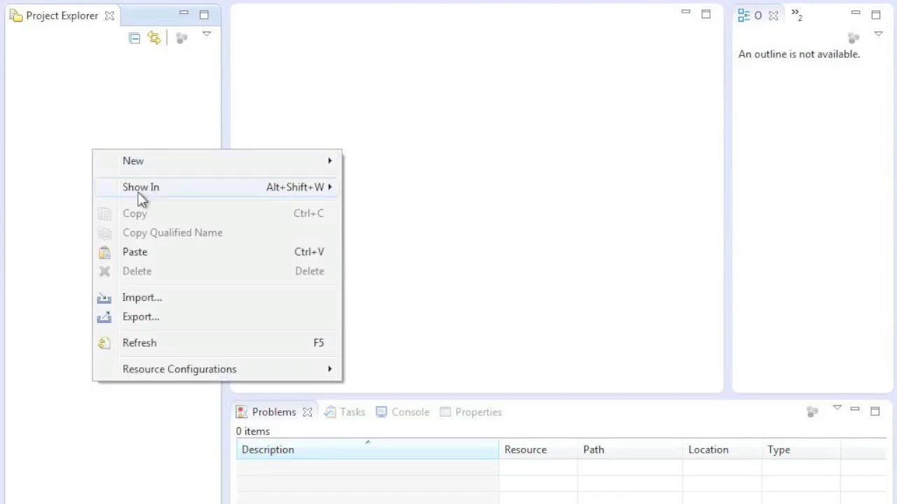
pyautogui.click(177, 304)
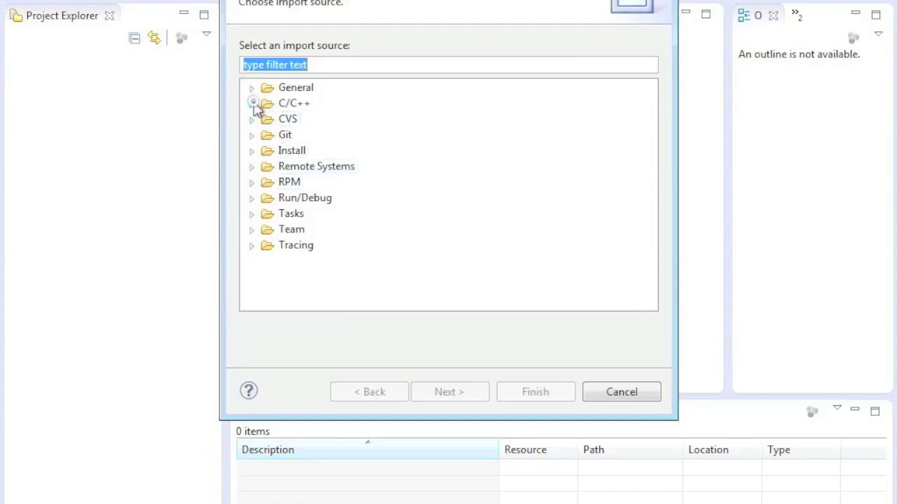
pyautogui.click(252, 104)
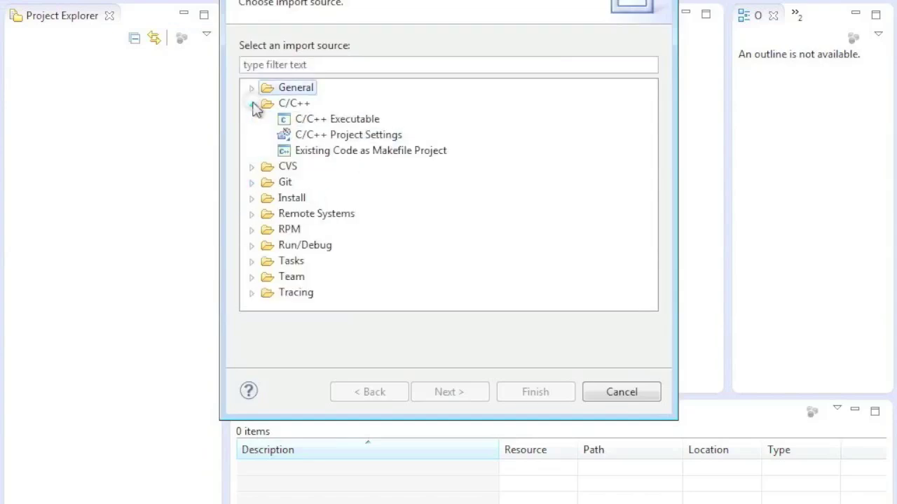
pyautogui.click(371, 154)
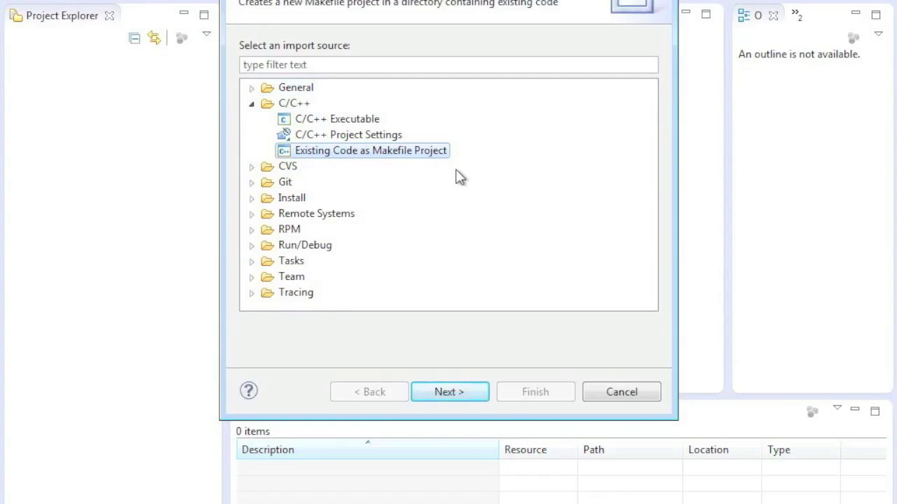
pyautogui.click(440, 394)
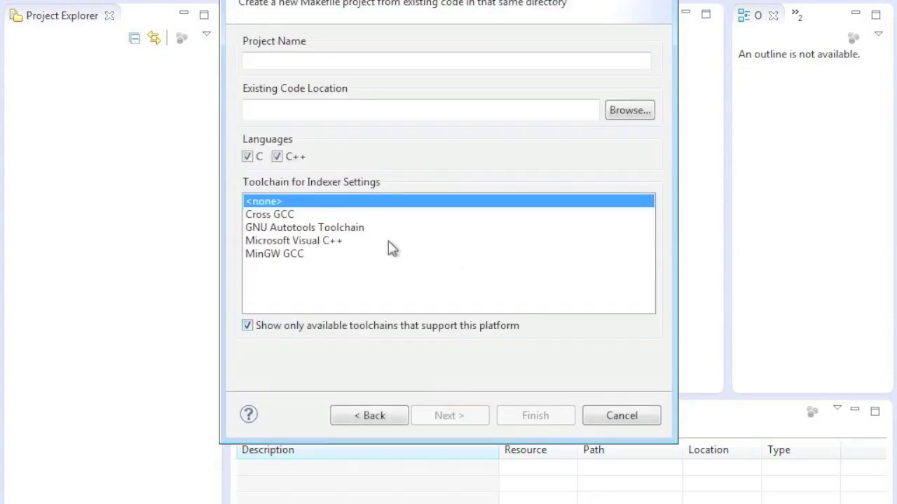
# Step: Import C:\px4\Firmware as the existing code location with the Cross GCC toolchain and finish creating the project
pyautogui.click(273, 215)
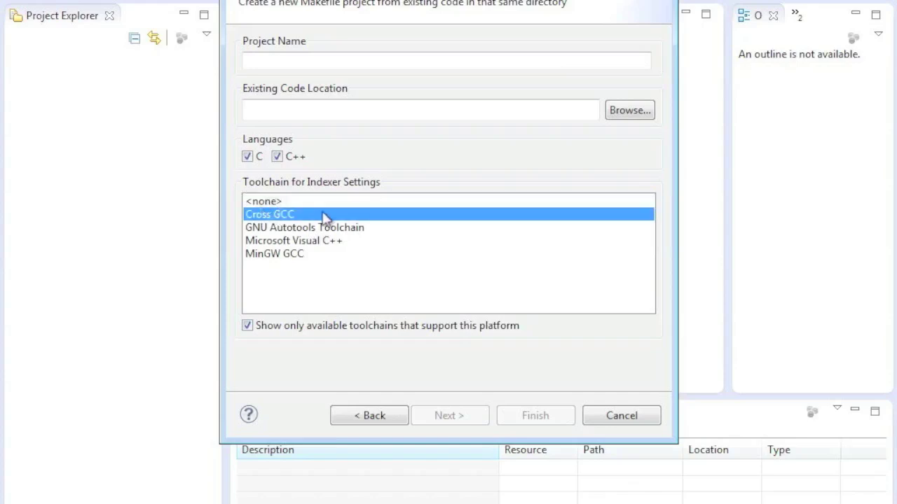
pyautogui.click(643, 113)
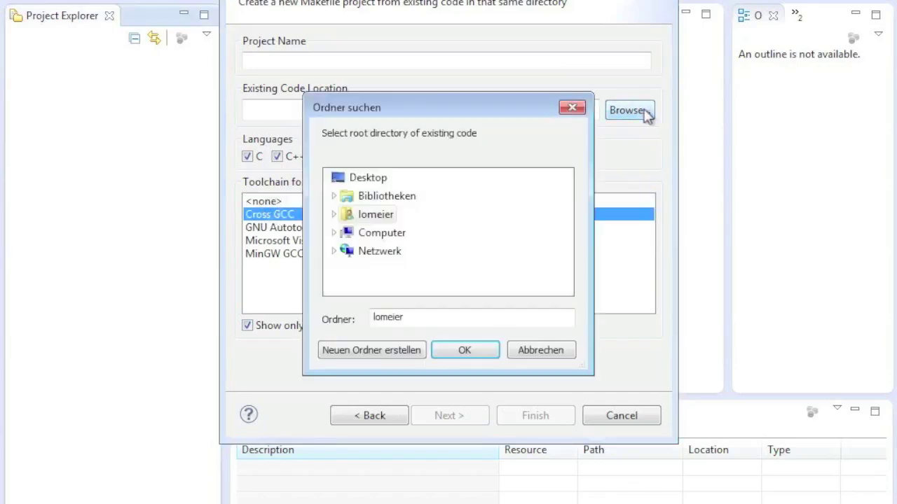
pyautogui.click(334, 233)
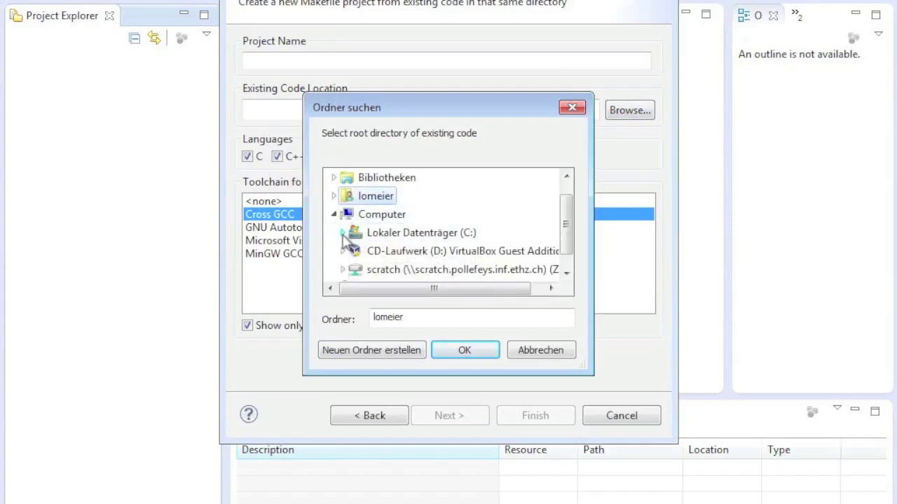
pyautogui.click(343, 234)
pyautogui.moveTo(570, 210); pyautogui.dragTo(570, 230)
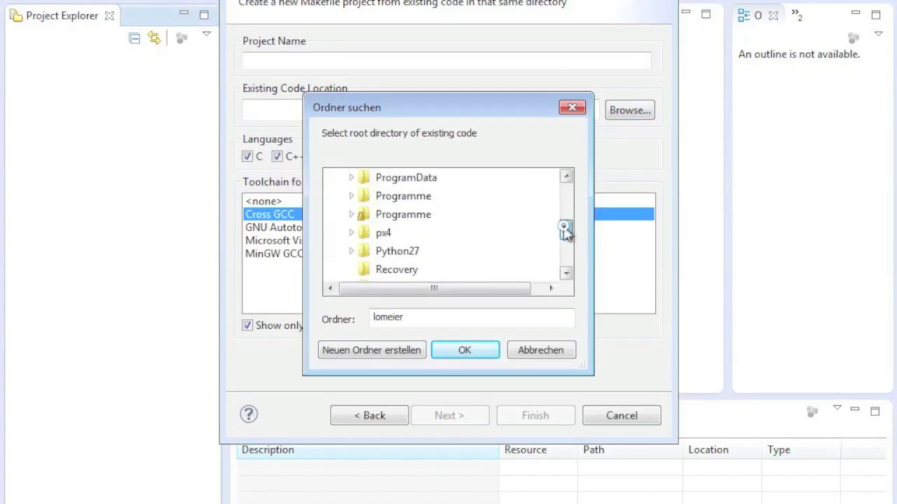
pyautogui.click(352, 233)
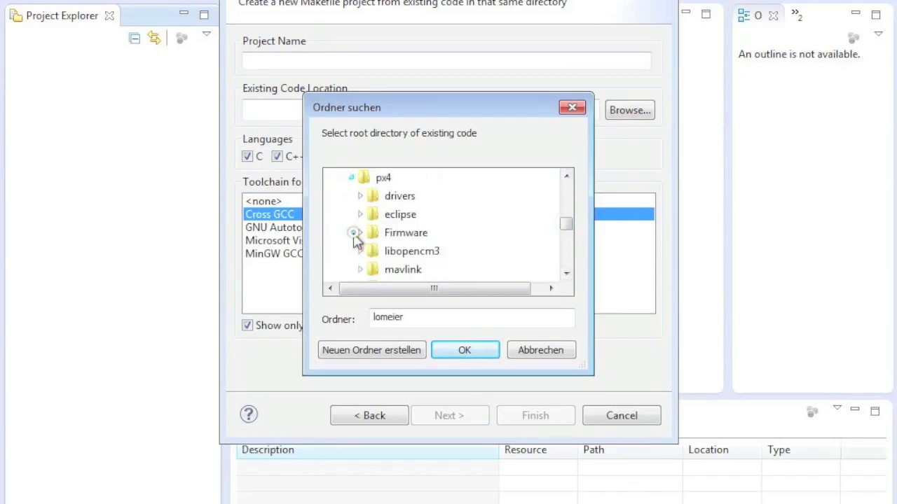
pyautogui.click(406, 234)
pyautogui.click(481, 352)
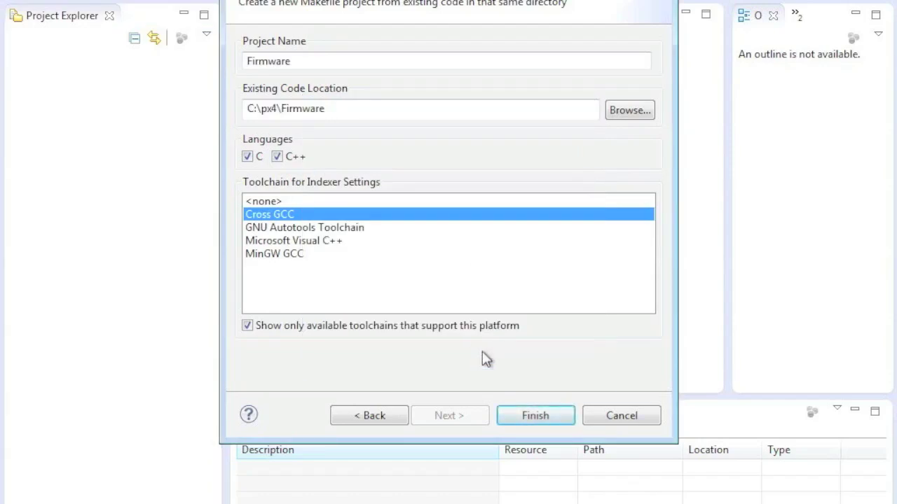
pyautogui.click(535, 416)
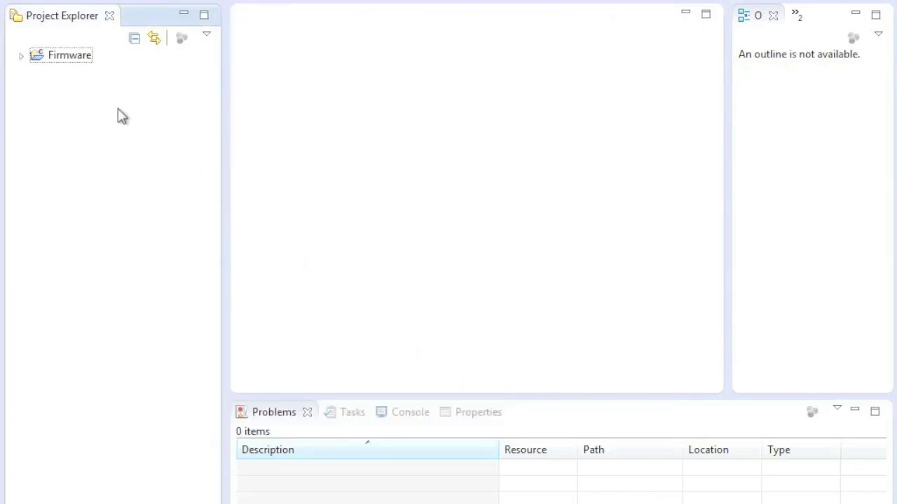
# Step: Expand the Firmware project in the Project Explorer, then show the Make Target view and expand Firmware there
pyautogui.click(23, 56)
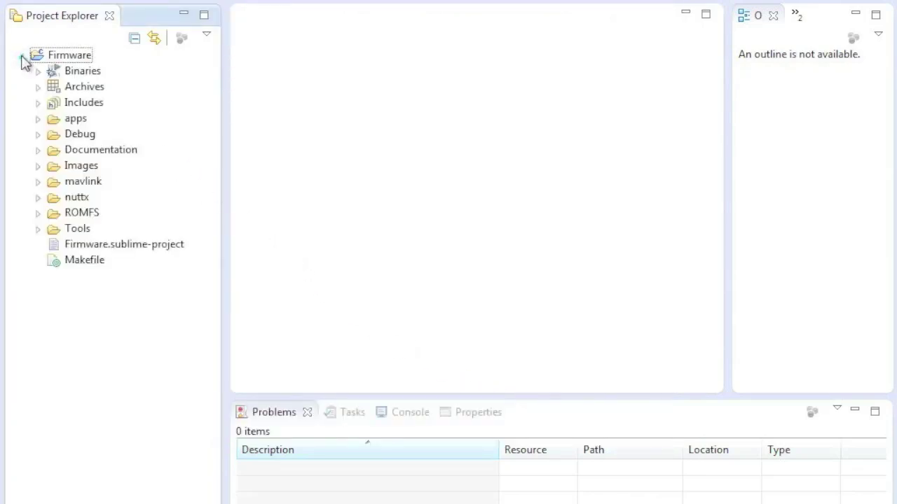
pyautogui.click(797, 16)
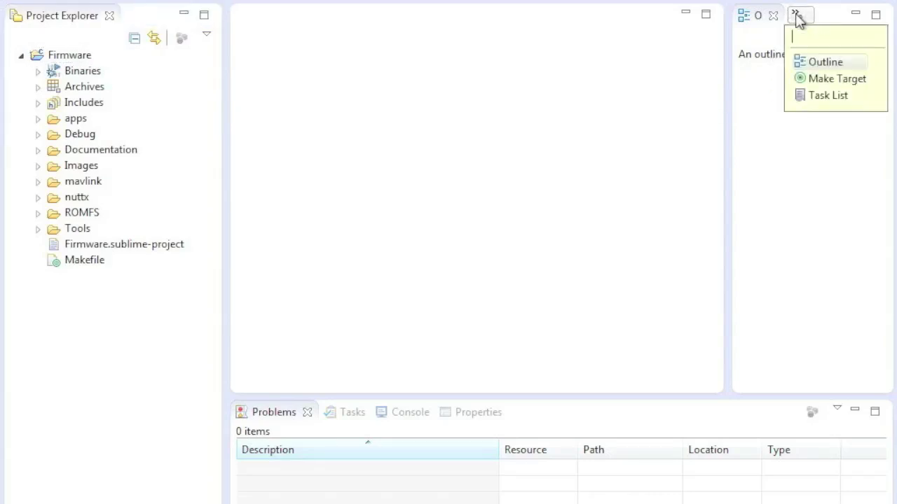
pyautogui.click(830, 80)
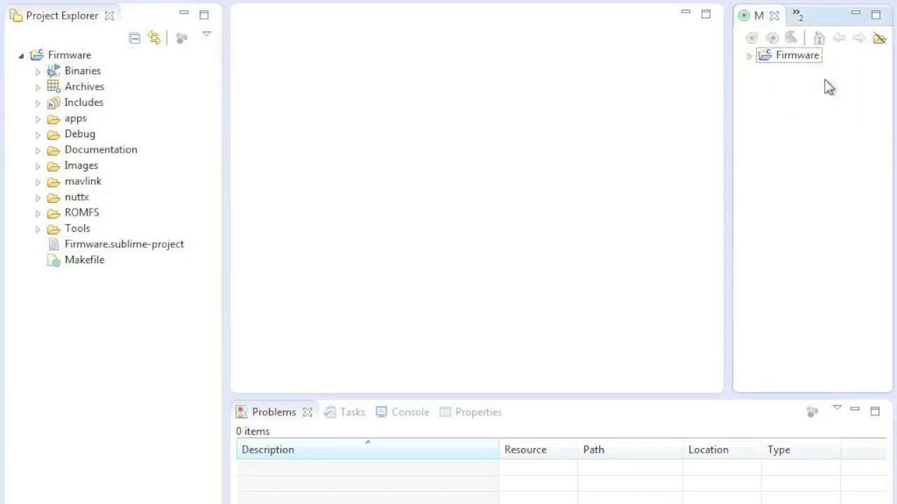
pyautogui.click(749, 57)
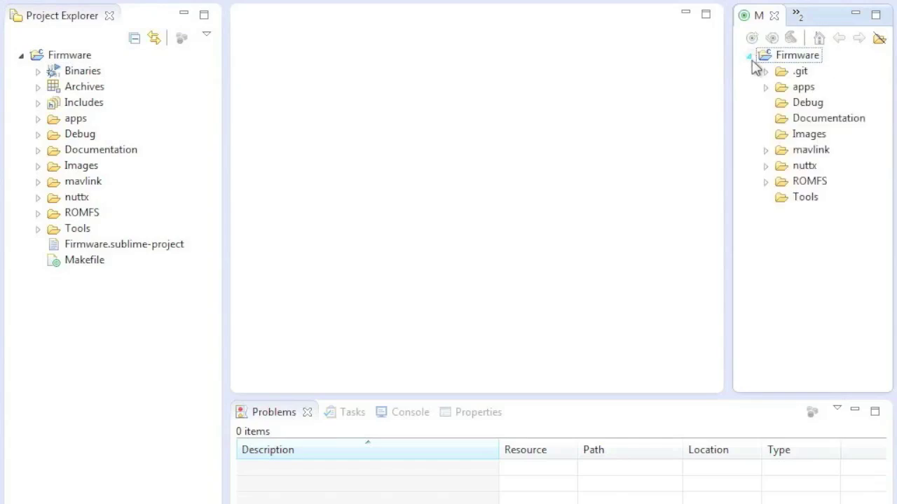
# Step: Create a make target named configure_px4fmu for the Firmware project
pyautogui.rightClick(771, 56)
pyautogui.click(771, 65)
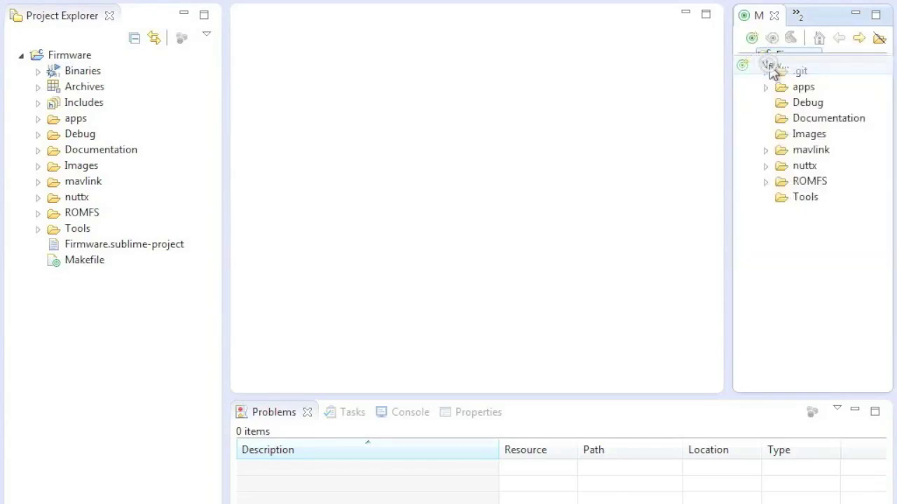
pyautogui.write('config')
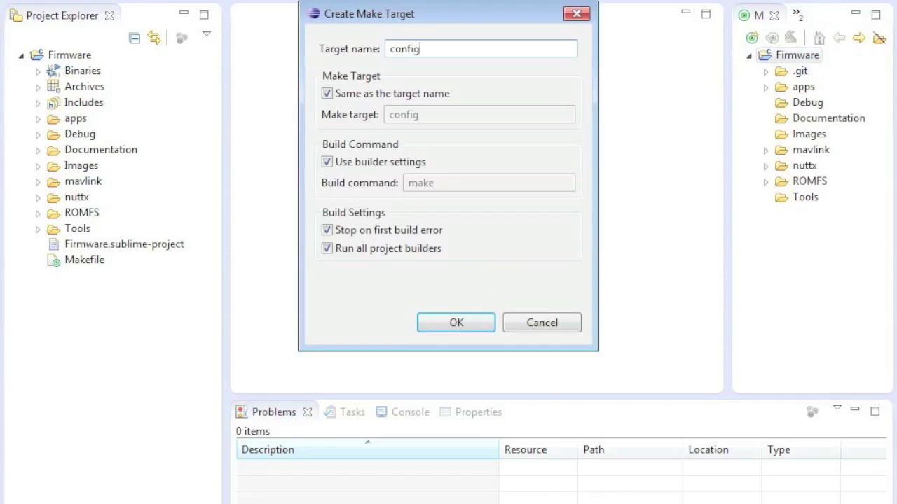
pyautogui.write('ure_px4fmu')
pyautogui.press('Return')
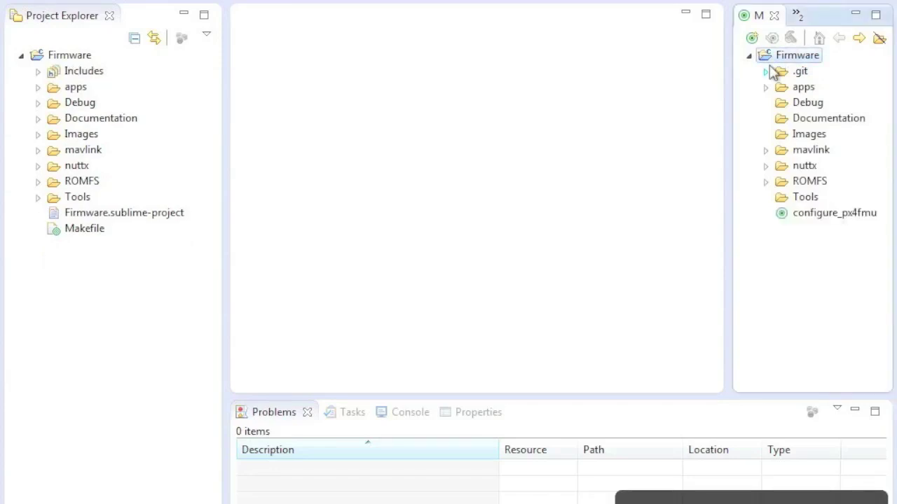
# Step: Create a make target named configure_px4io for the Firmware project
pyautogui.rightClick(771, 60)
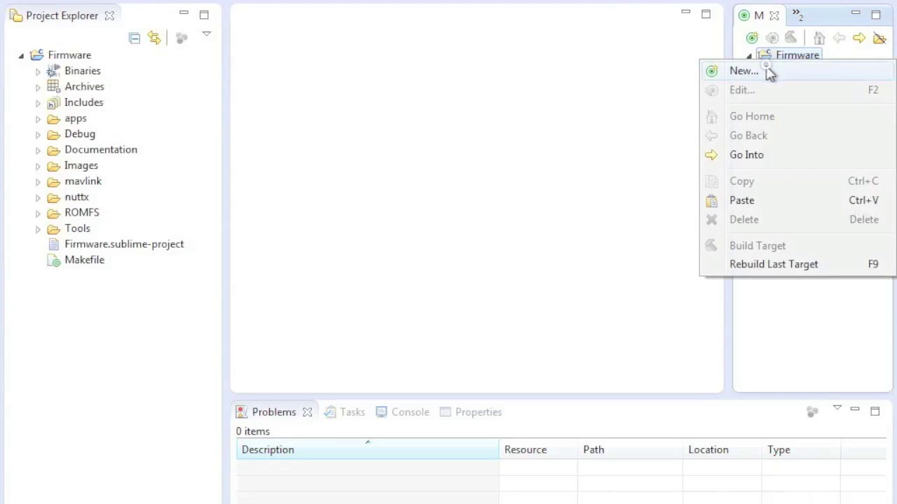
pyautogui.click(744, 70)
pyautogui.write('configure')
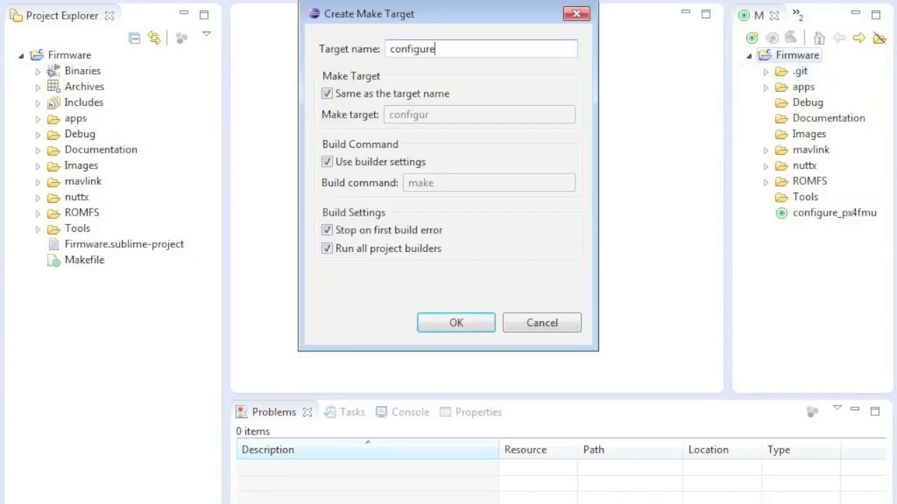
pyautogui.write('_px4io')
pyautogui.press('Return')
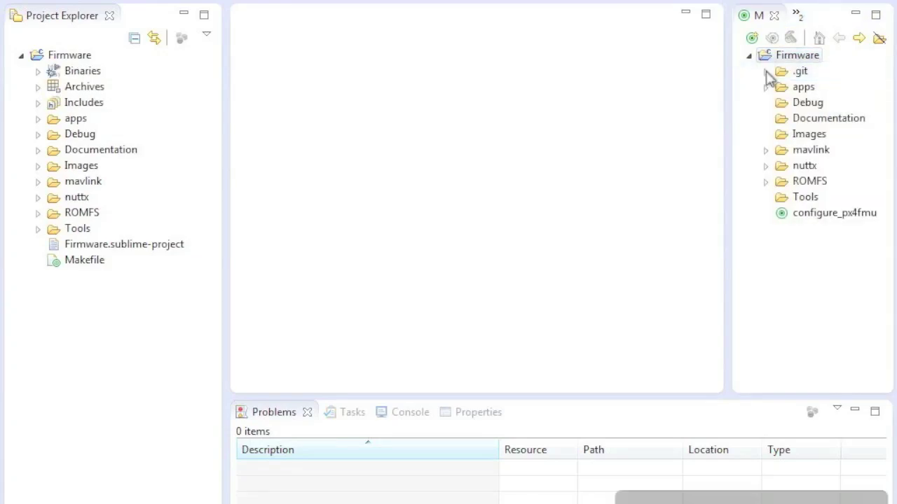
# Step: Add two more make targets named all and clean to the Firmware project
pyautogui.rightClick(773, 61)
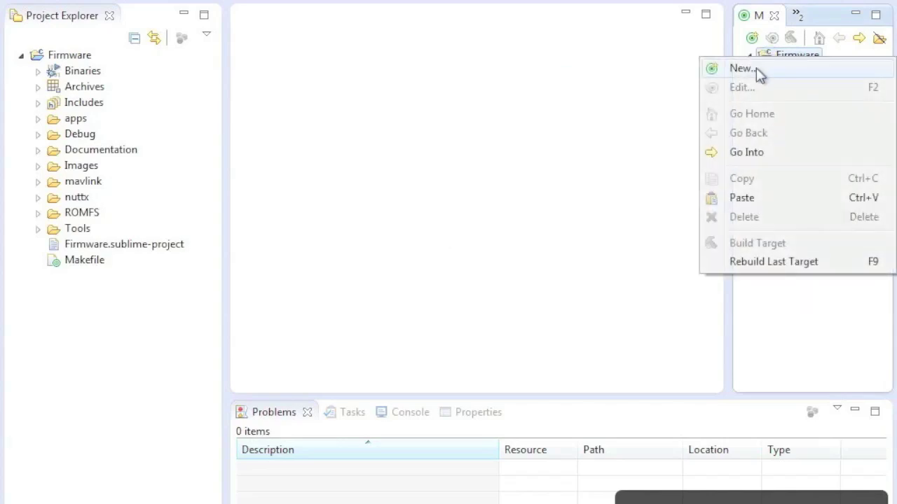
pyautogui.click(744, 68)
pyautogui.write('all')
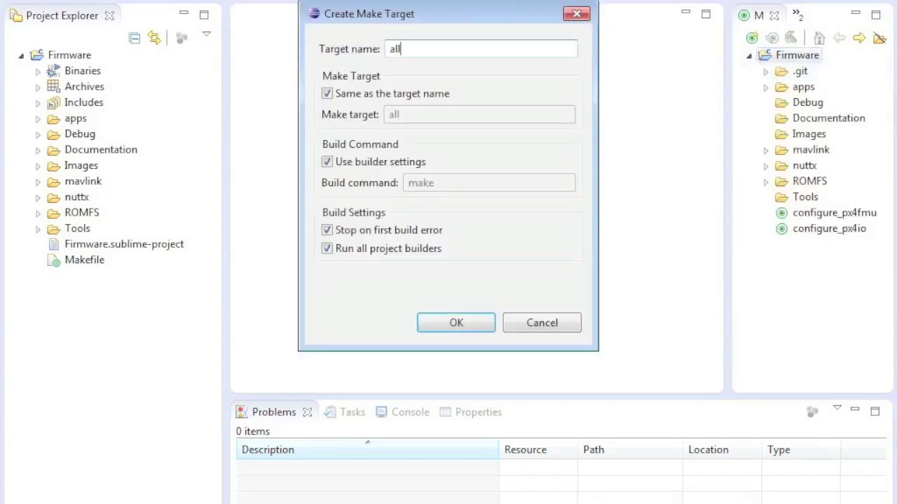
pyautogui.press('Return')
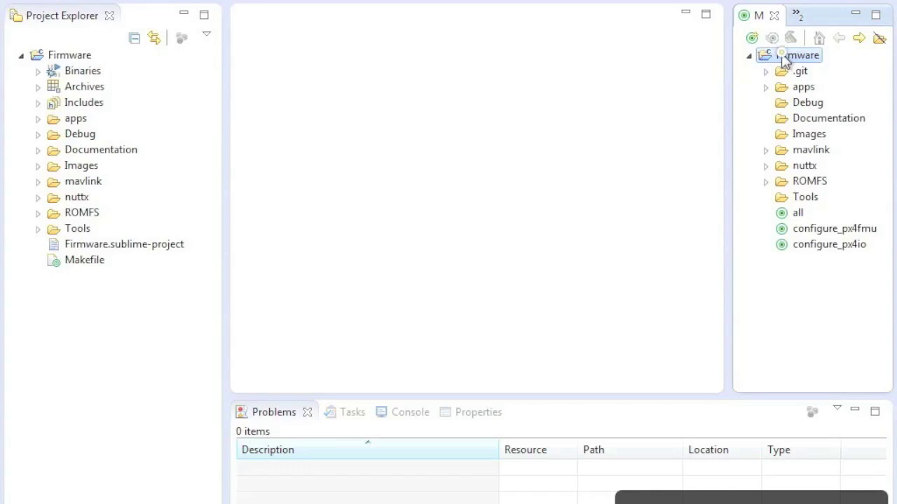
pyautogui.rightClick(780, 57)
pyautogui.click(754, 70)
pyautogui.write('clean')
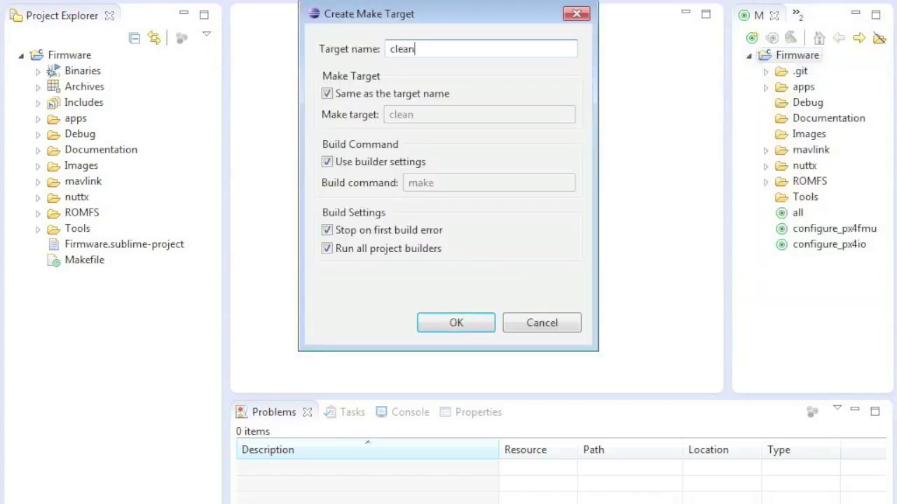
pyautogui.press('Return')
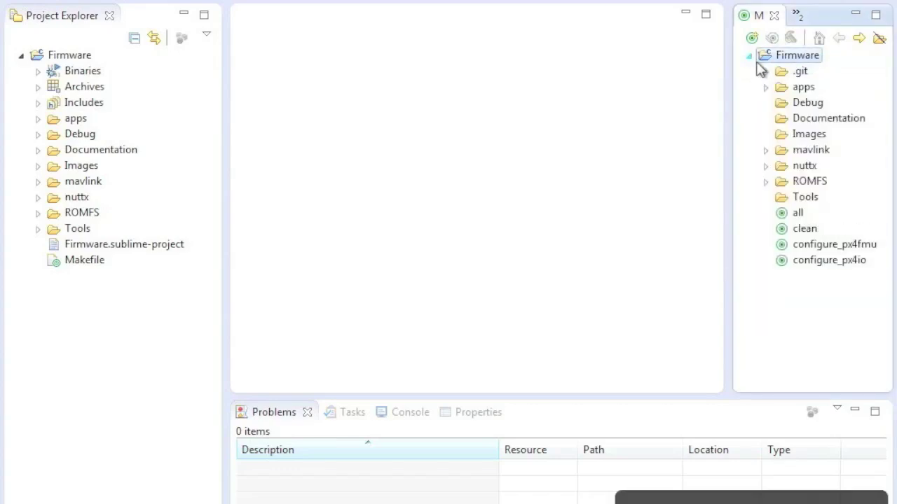
# Step: Create a make target named upload for the Firmware project
pyautogui.rightClick(771, 56)
pyautogui.click(760, 68)
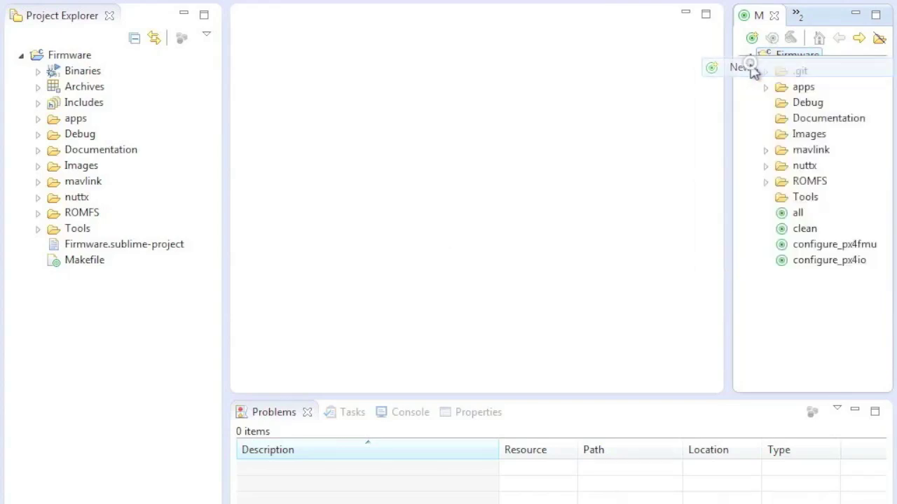
pyautogui.write('upload')
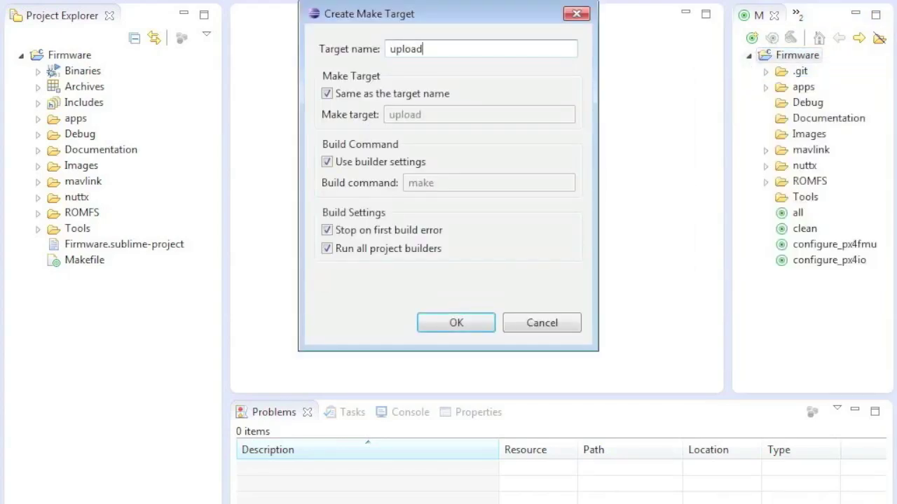
pyautogui.click(456, 328)
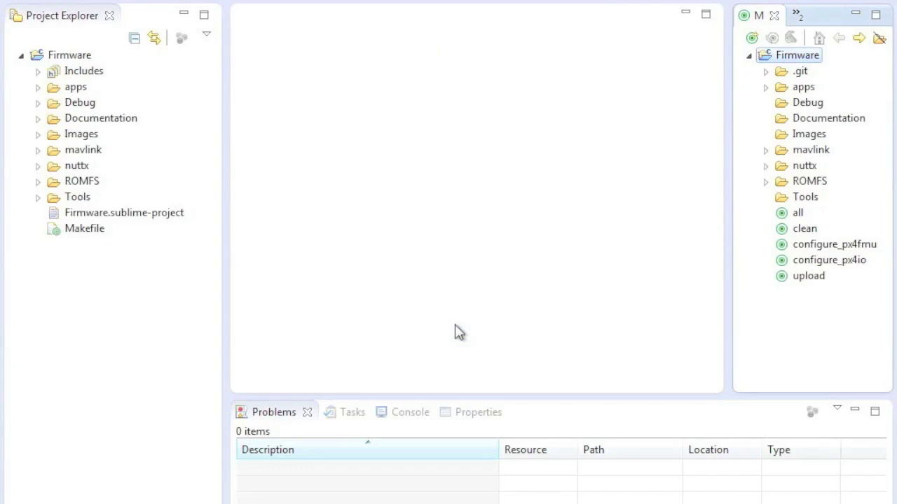
# Step: Show the build console and build the Firmware project's all target
pyautogui.click(408, 414)
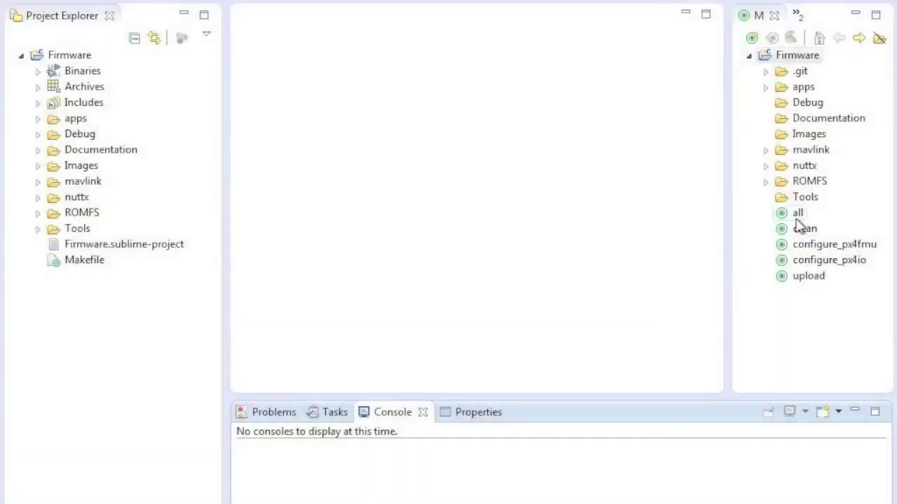
pyautogui.click(797, 216)
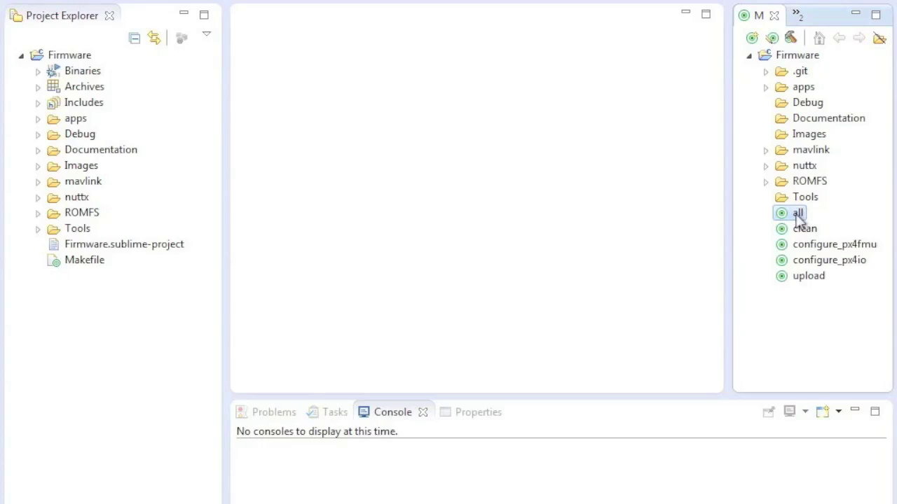
pyautogui.doubleClick(798, 214)
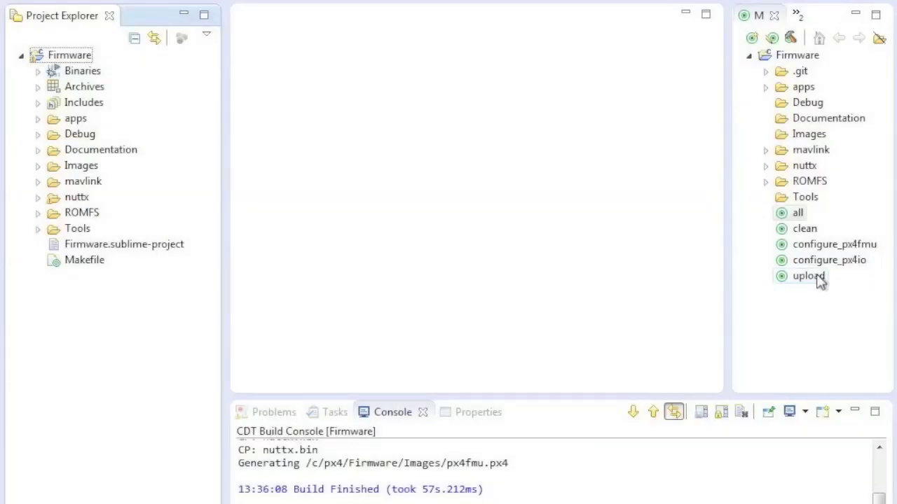
# Step: Run the upload make target and highlight the console line about the loaded firmware and bootloader
pyautogui.doubleClick(809, 276)
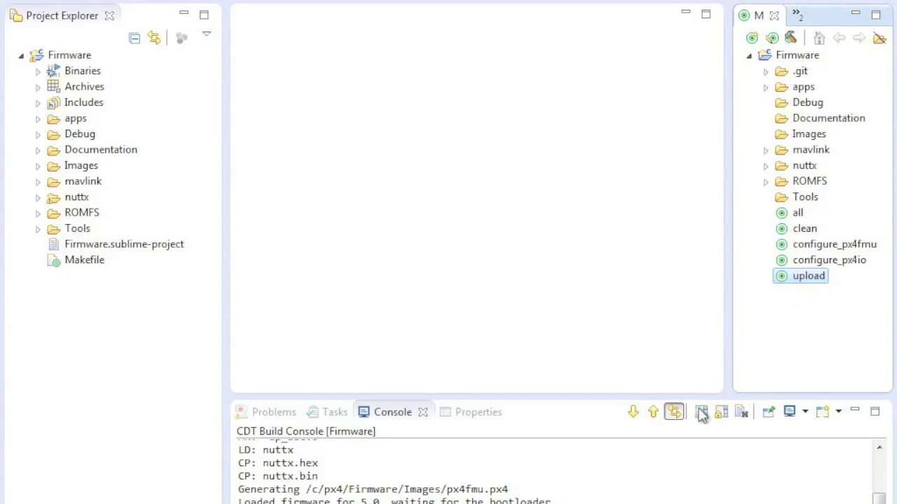
pyautogui.moveTo(568, 502); pyautogui.dragTo(239, 501)
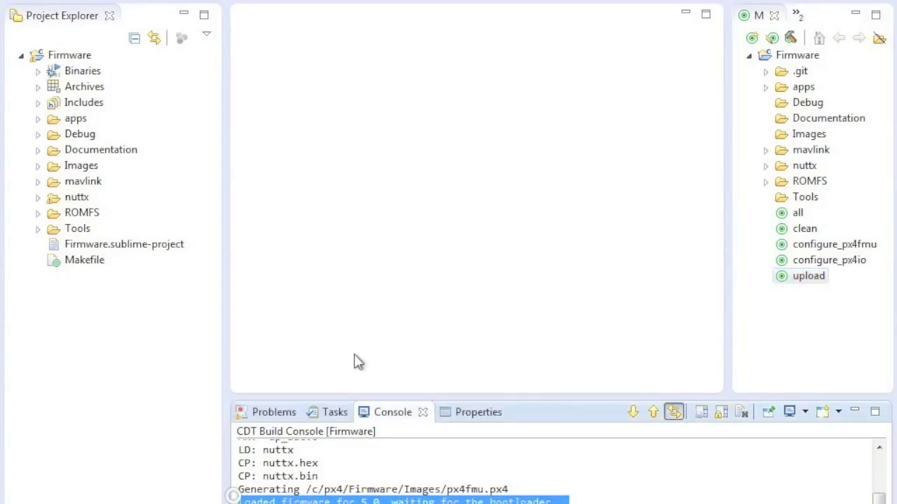